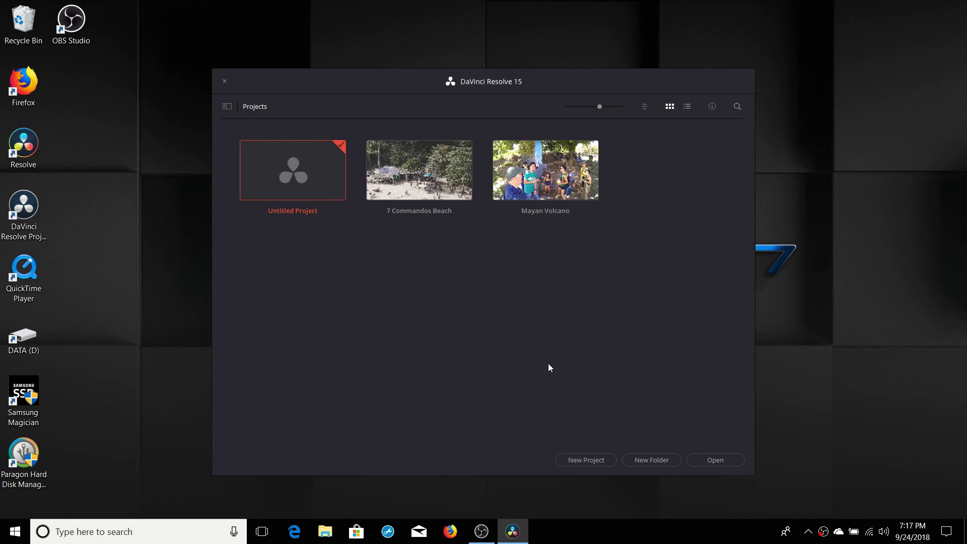
- Create a new project named Color Improvement
click(590, 460)
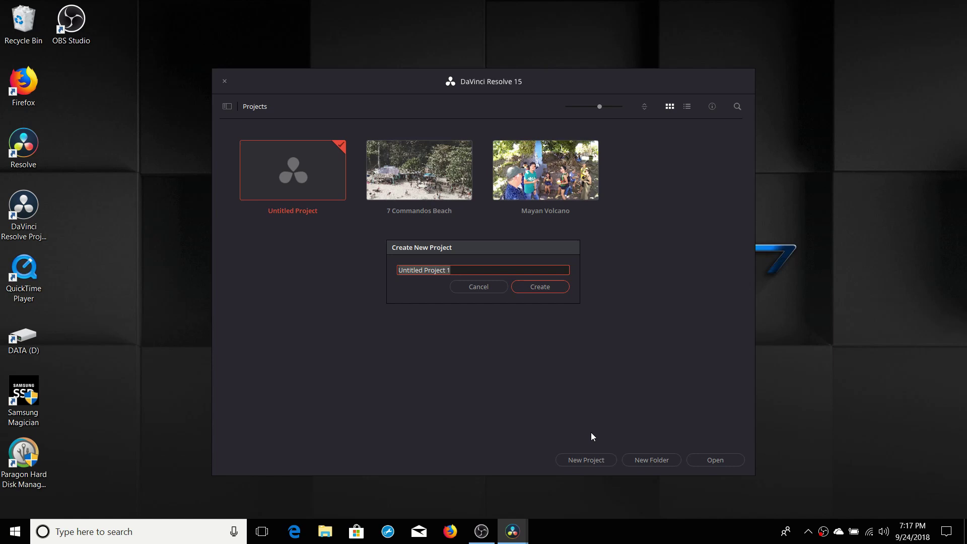
text(Color Improvement)
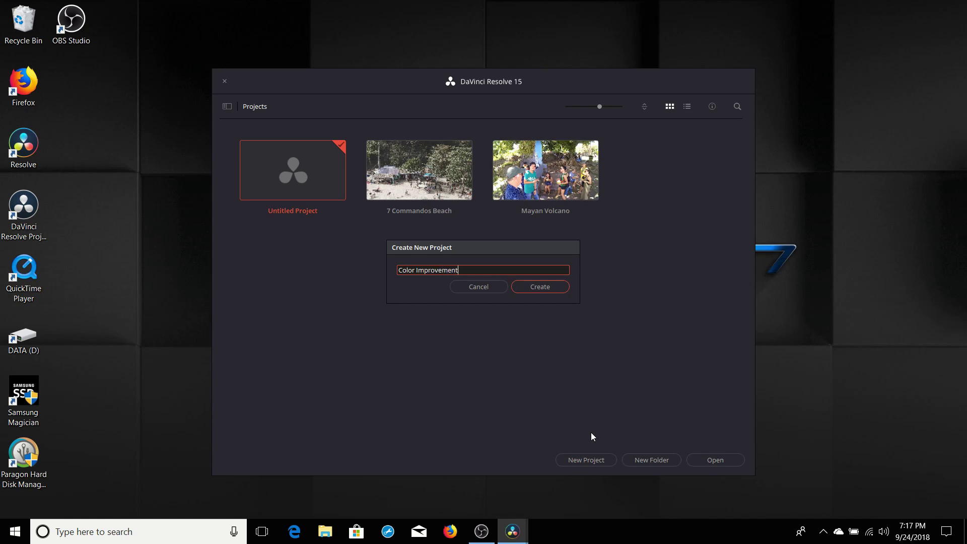
click(555, 287)
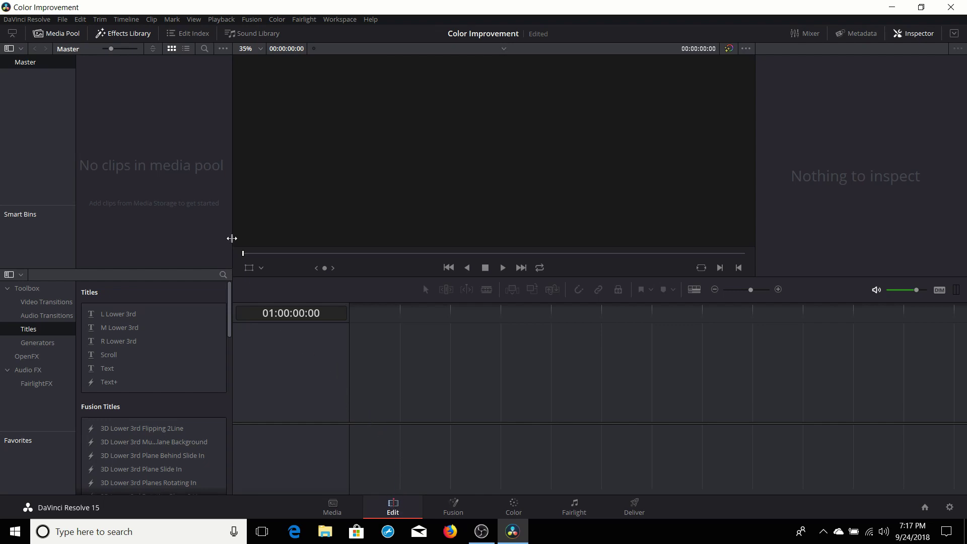
- Set the project's video format to HD 1080p 29.97 and its timeline frame rate to 29.97 fps, and save the settings
click(63, 19)
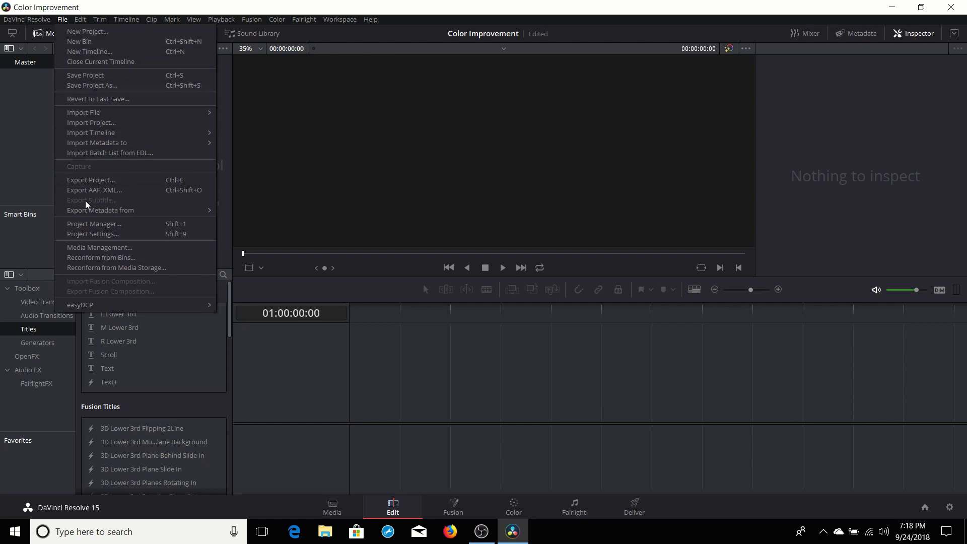
click(93, 234)
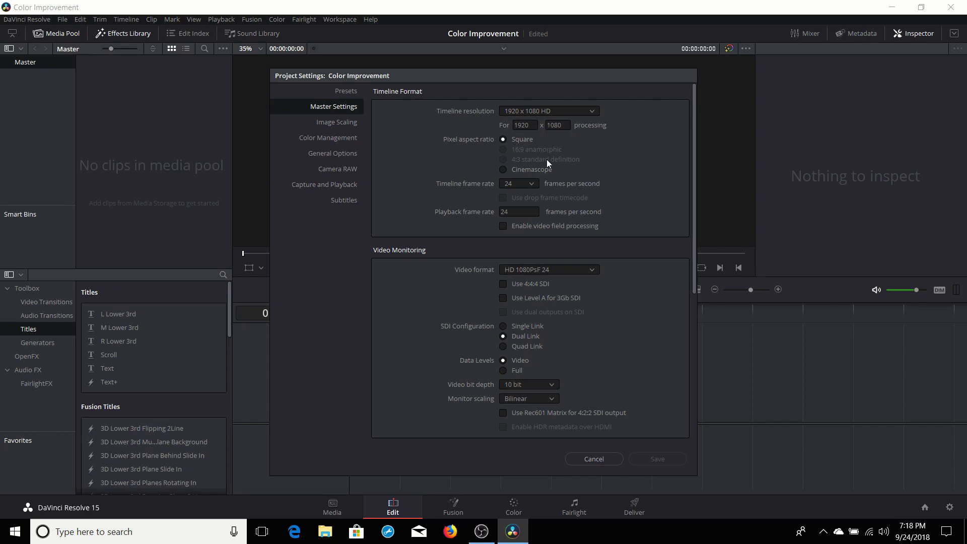
click(571, 272)
scroll(560, 306, down, 2)
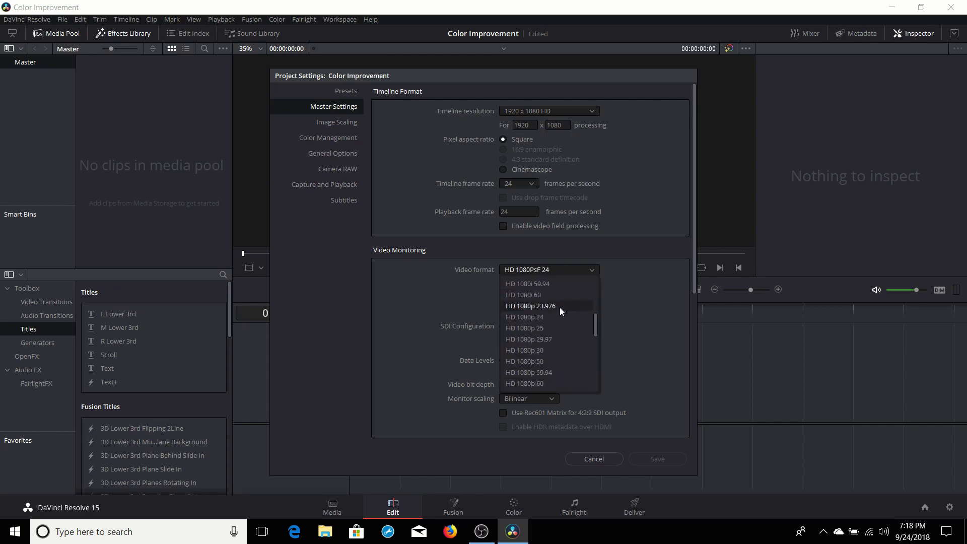
click(561, 340)
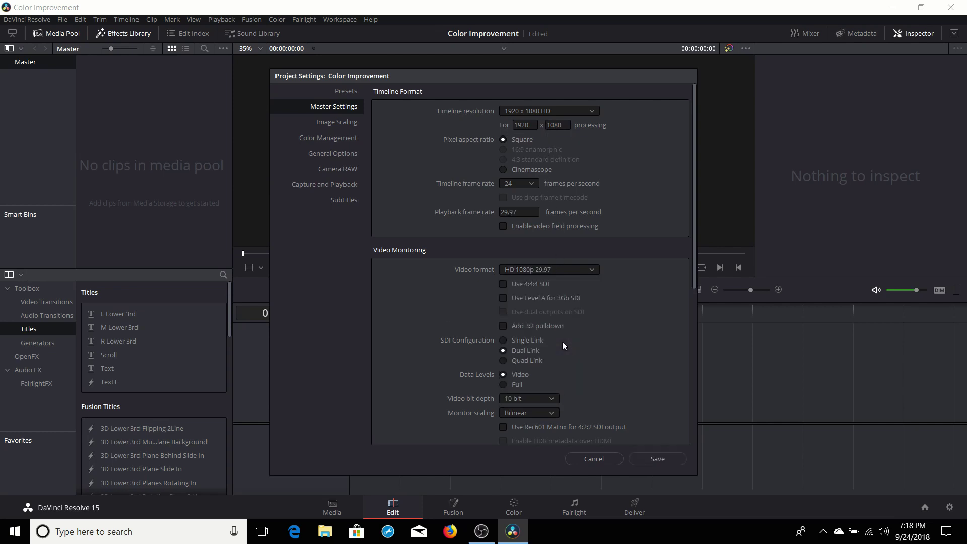
click(534, 186)
click(519, 253)
click(657, 459)
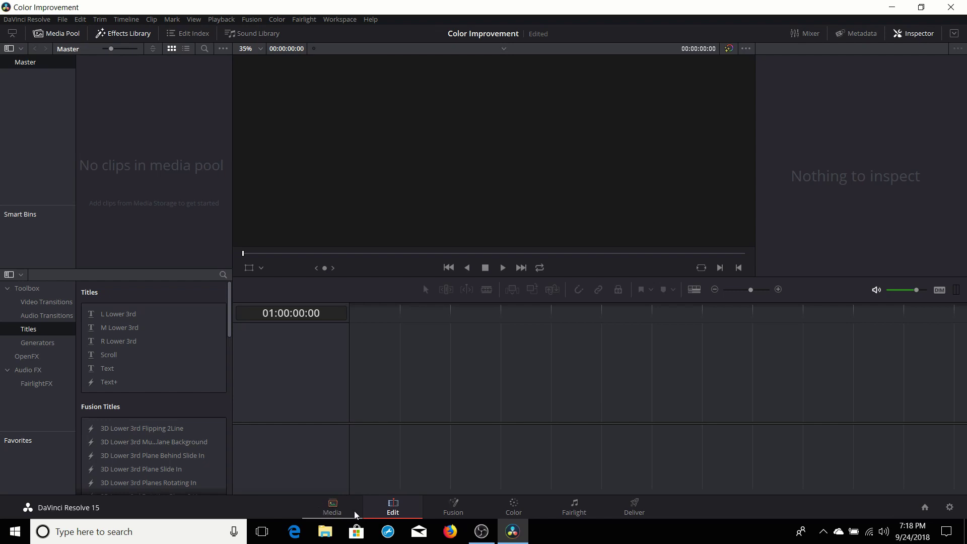
- Add Beach Original.mov to the media pool from the Video Captures subfolder Adjust Color Video on the DATA (D:) drive
click(332, 505)
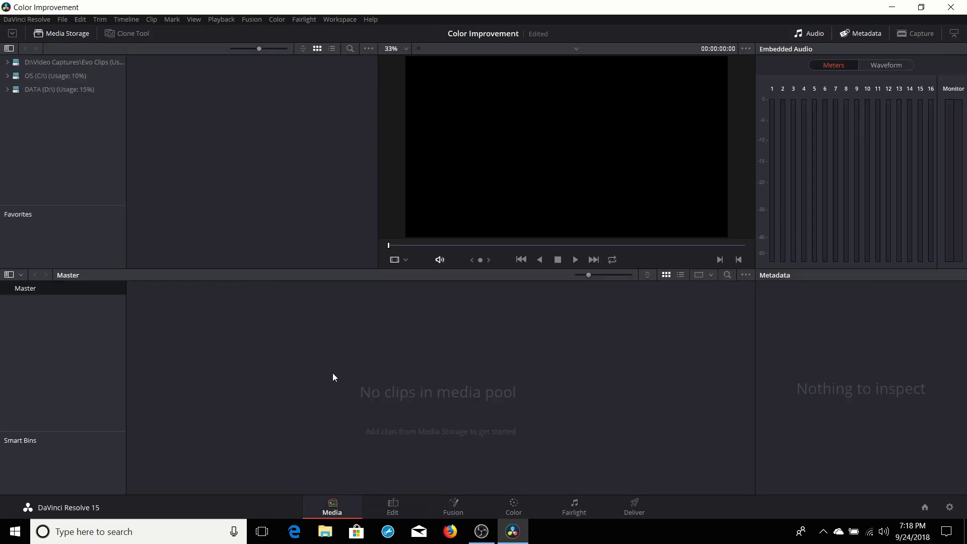
click(20, 90)
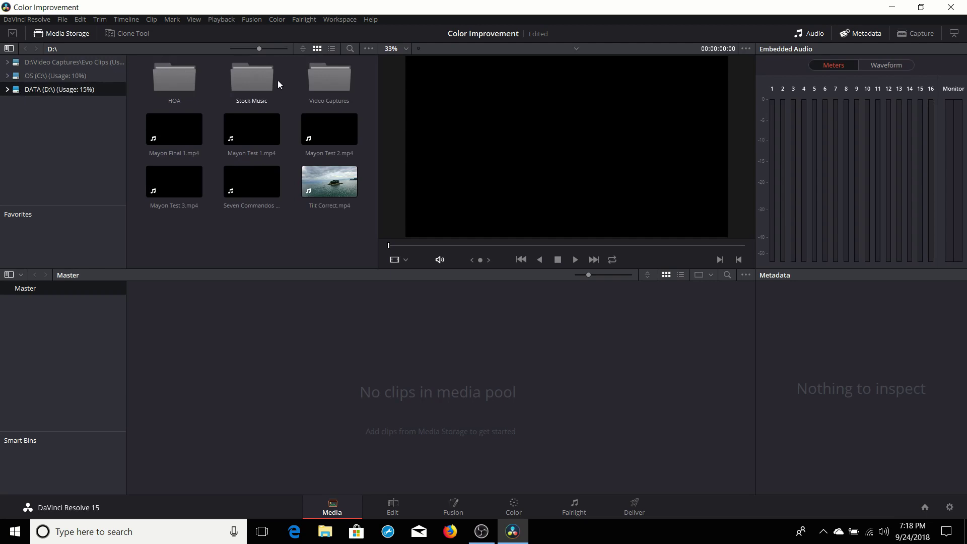
double_click(322, 83)
double_click(241, 78)
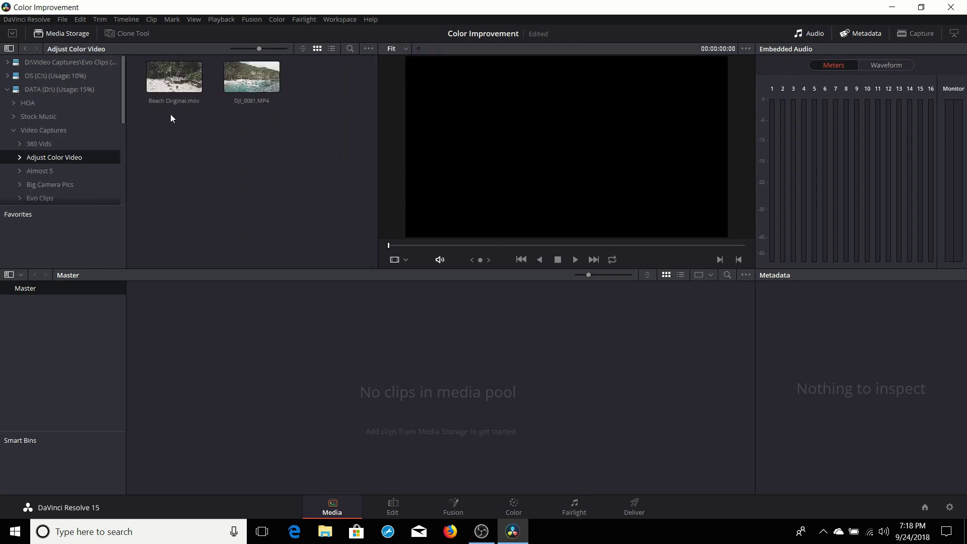
click(175, 82)
drag(176, 84, 322, 364)
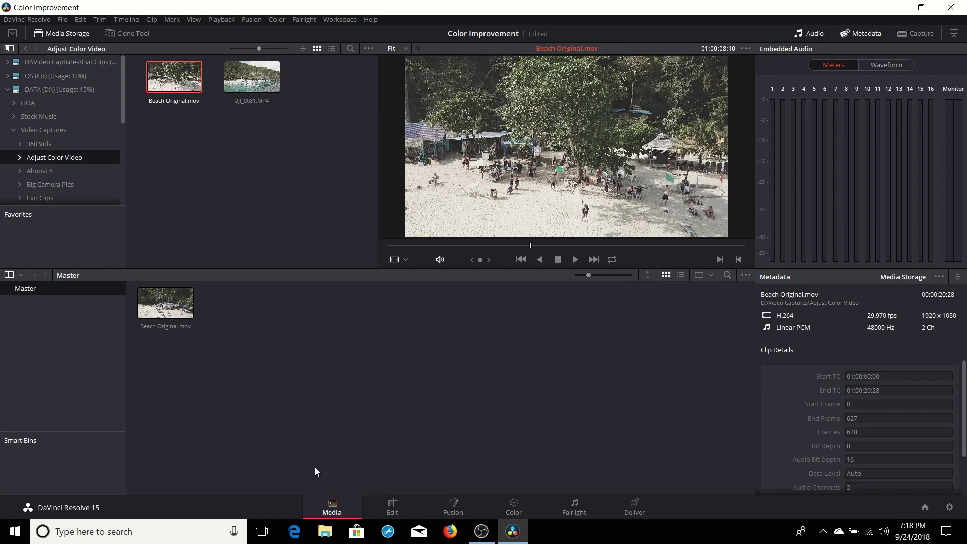
- Place the Beach Original.mov clip on a new timeline in the Edit page and remove its linked audio from Audio 1
click(393, 505)
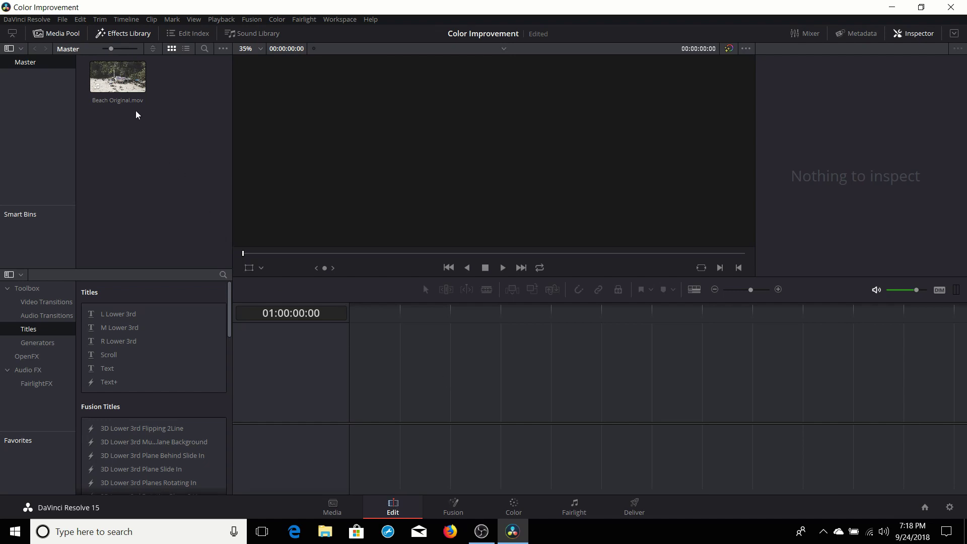
drag(104, 86, 347, 401)
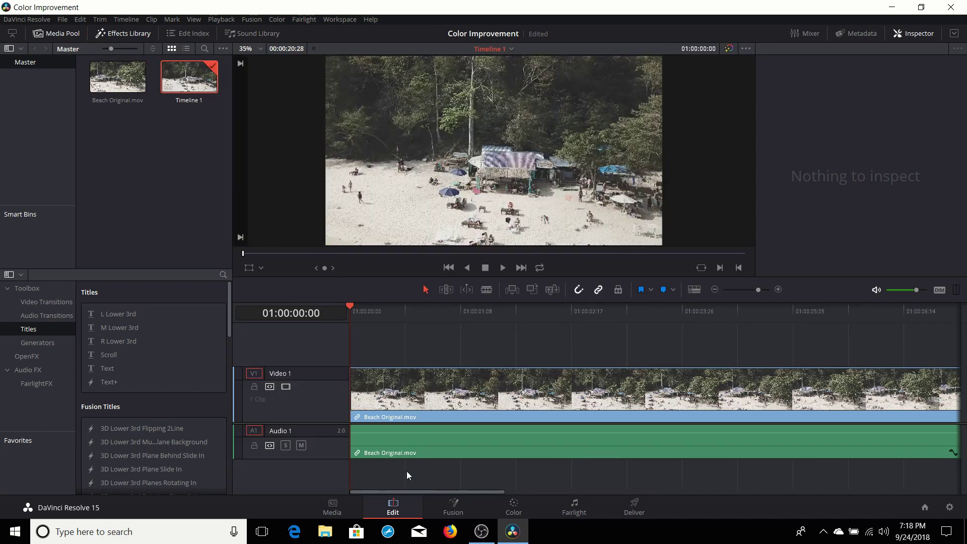
click(450, 440)
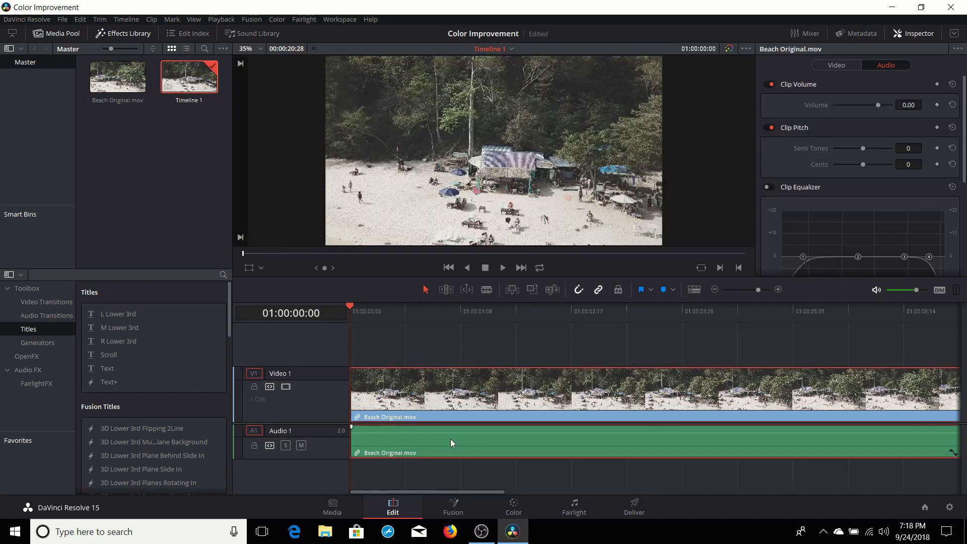
right_click(450, 439)
click(473, 428)
click(470, 360)
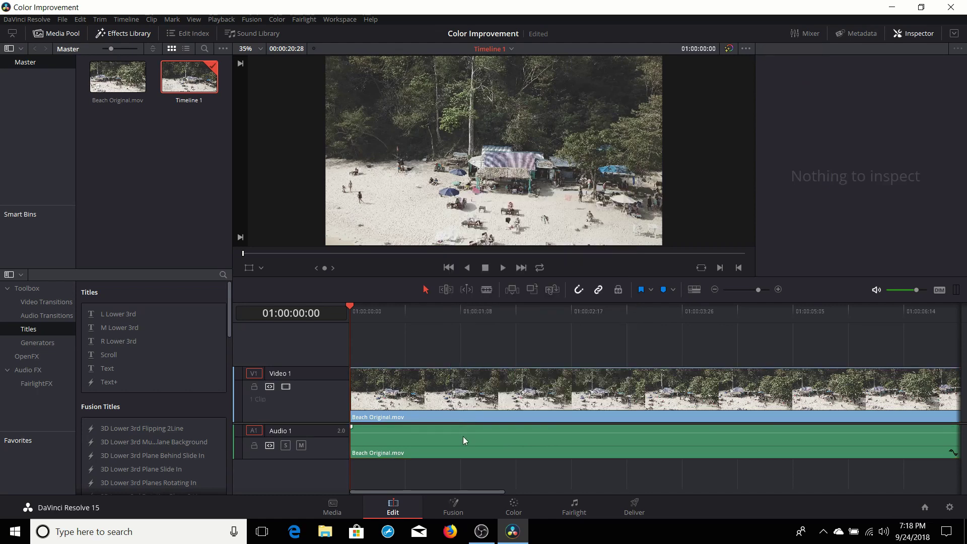
click(465, 439)
right_click(464, 440)
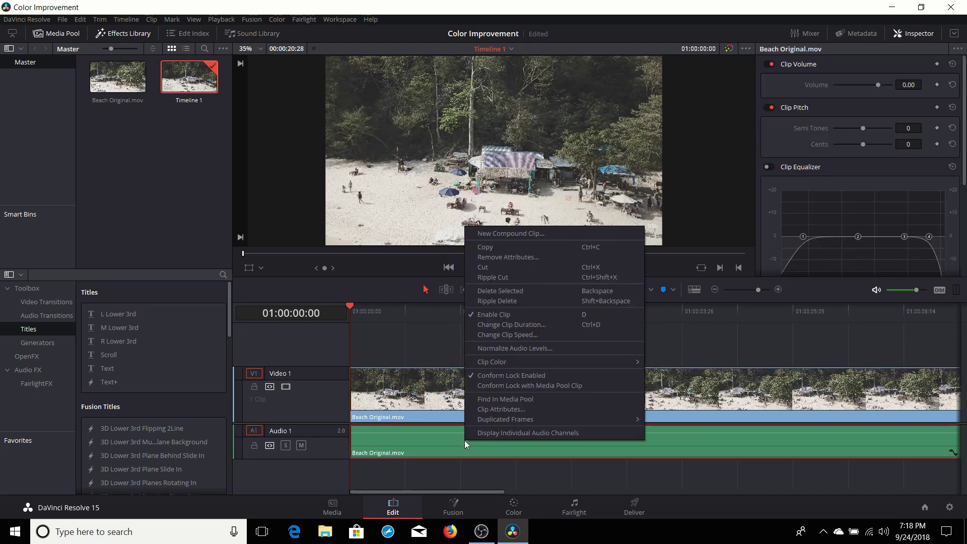
click(494, 267)
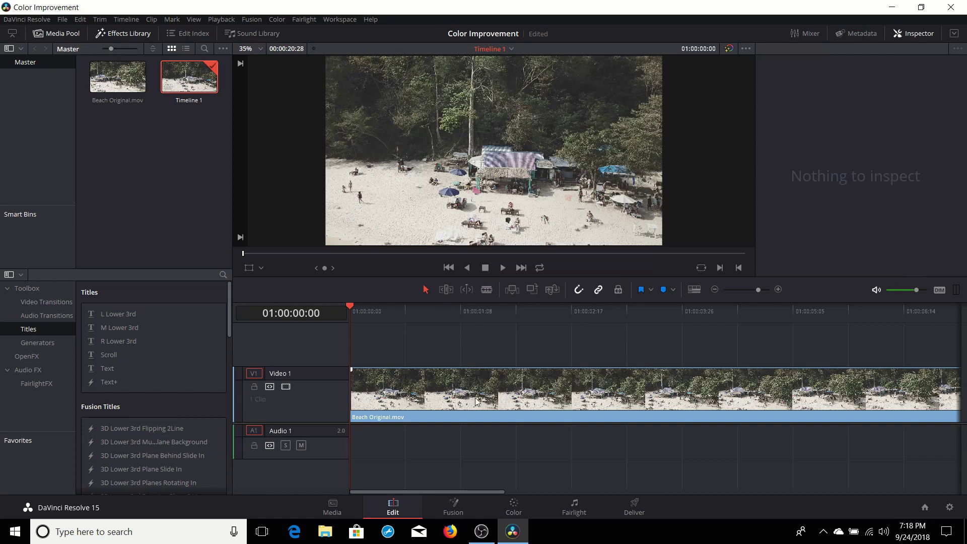
- Review the ungraded clip by playing part of it, and leave the playhead at 01:00:04:13
drag(402, 490, 474, 488)
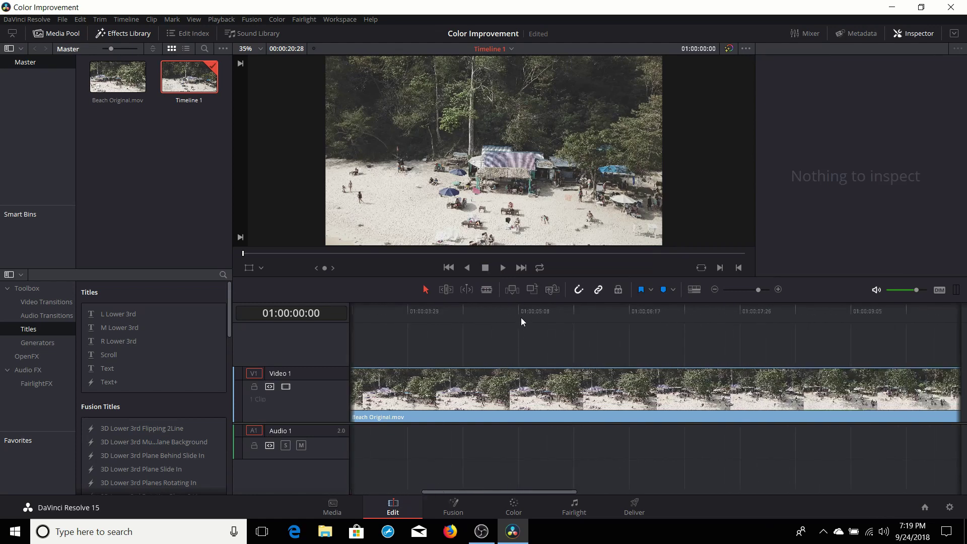
click(520, 311)
drag(520, 490, 420, 486)
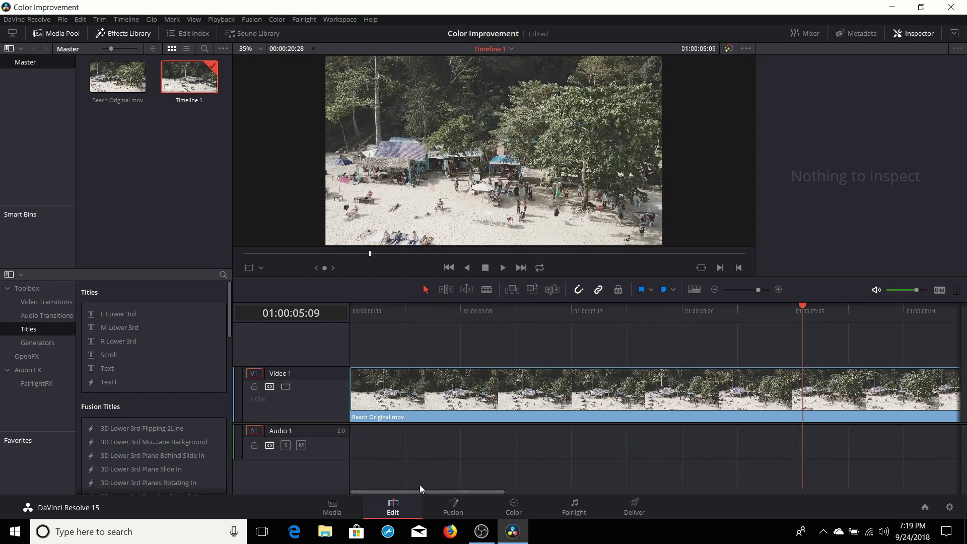
click(463, 311)
click(503, 267)
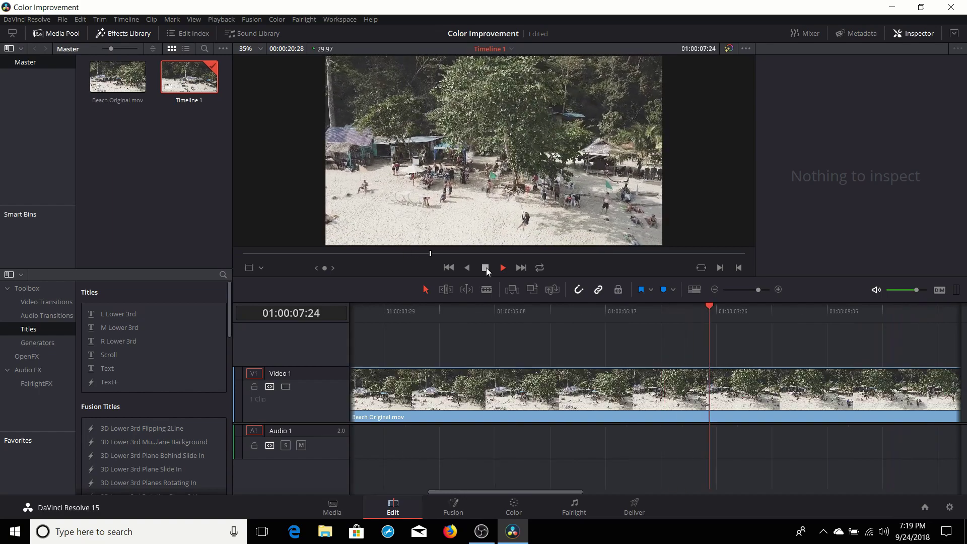
click(485, 268)
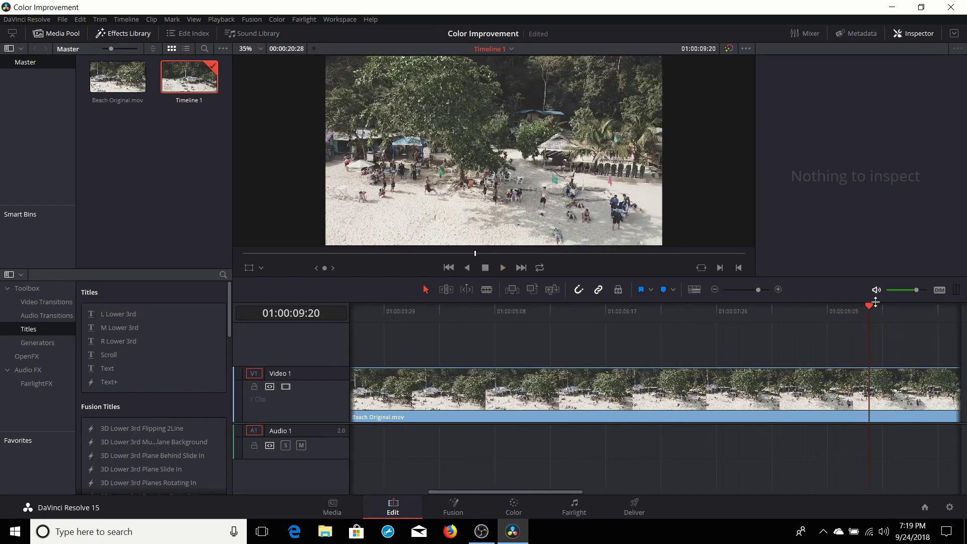
drag(870, 306, 422, 349)
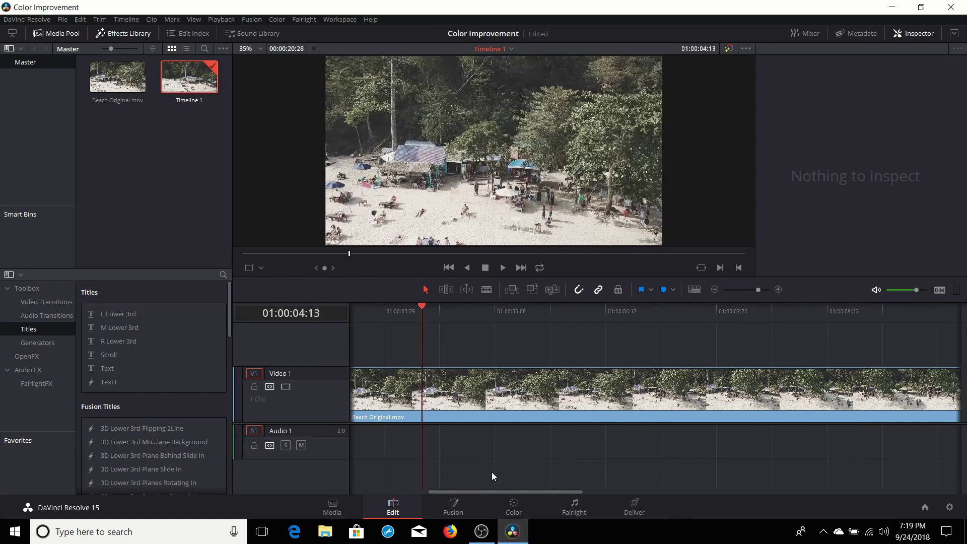
- Compare the clip's Parade, Waveform, Vectorscope and Histogram scopes in the Color page, finishing on Waveform
click(516, 507)
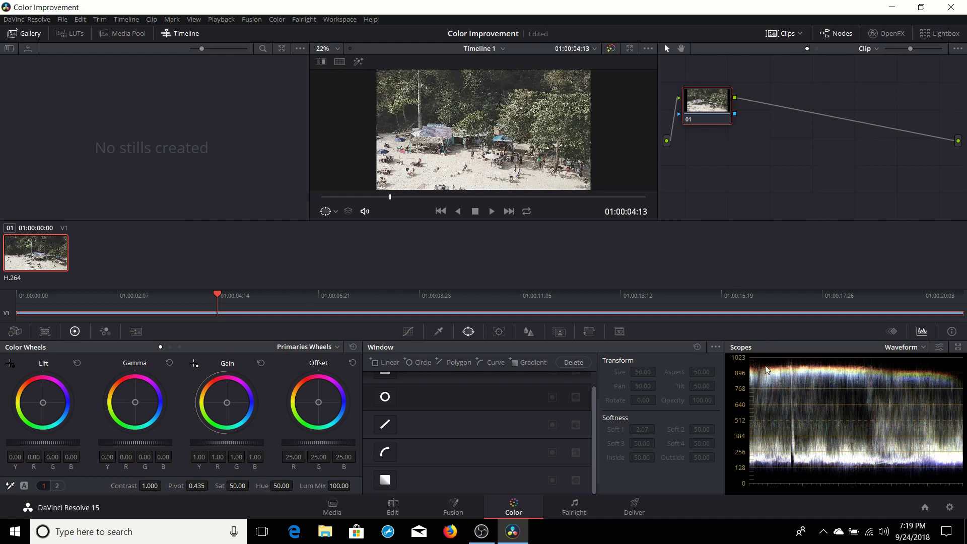
click(923, 347)
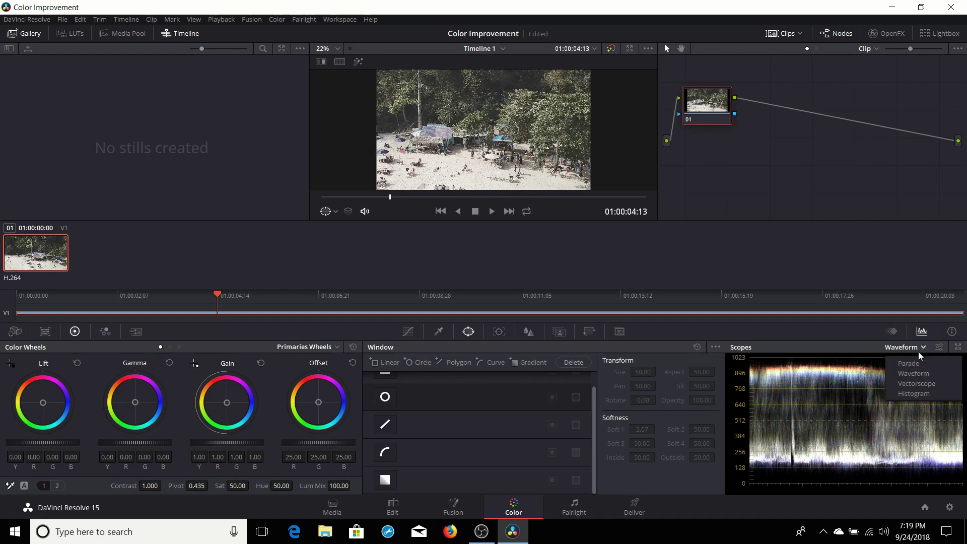
click(915, 365)
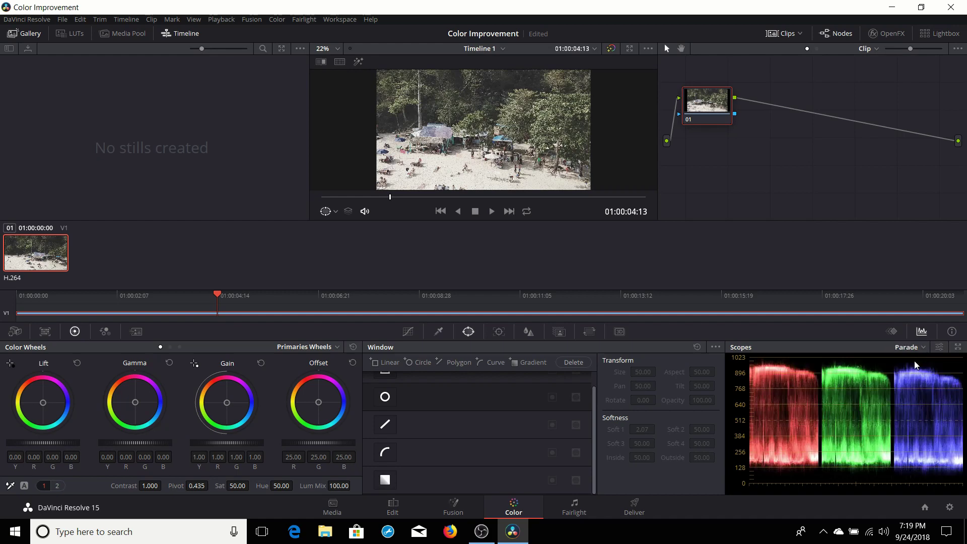
click(924, 348)
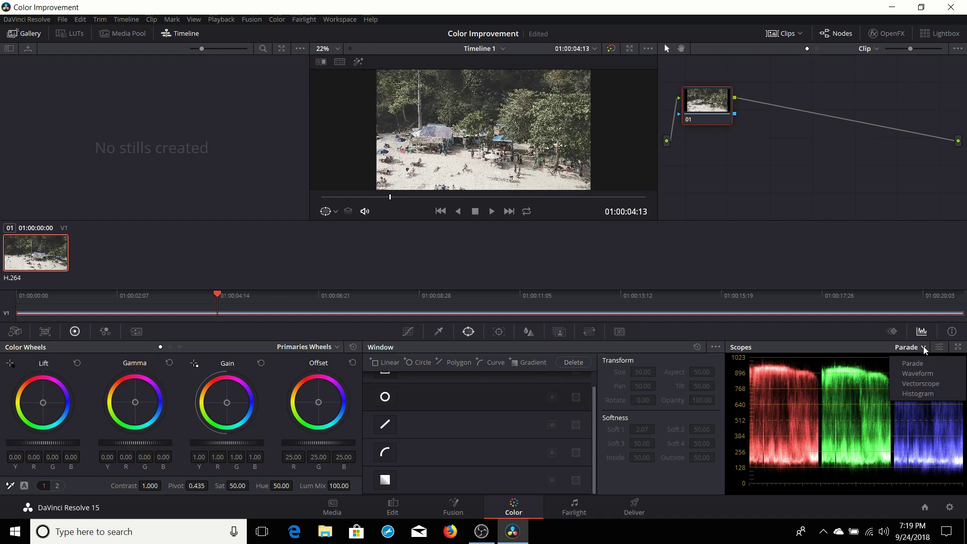
click(924, 375)
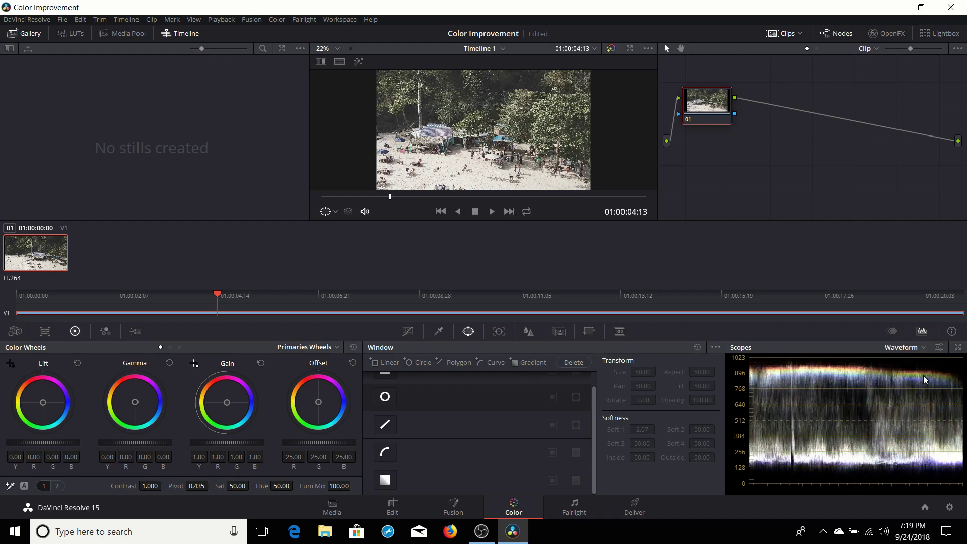
click(924, 347)
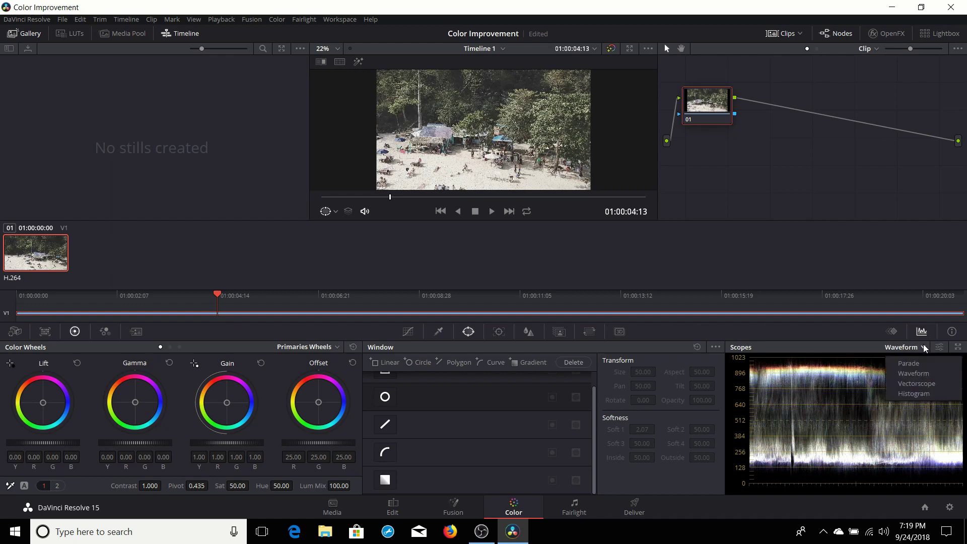
click(919, 384)
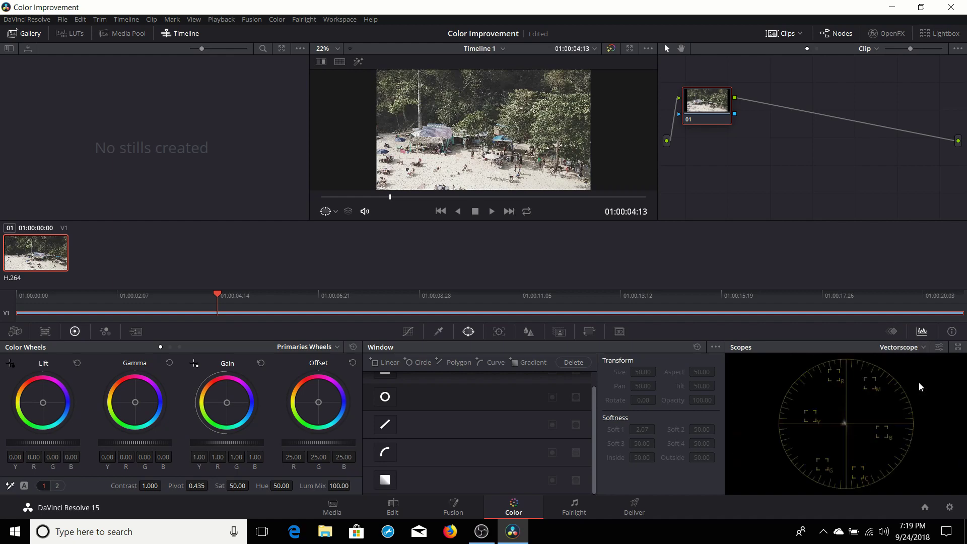
click(923, 348)
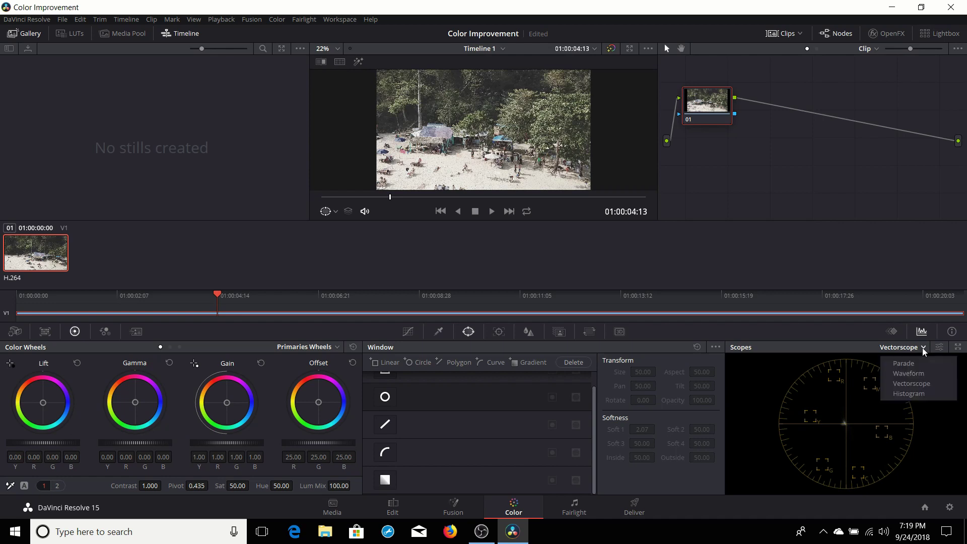
click(915, 396)
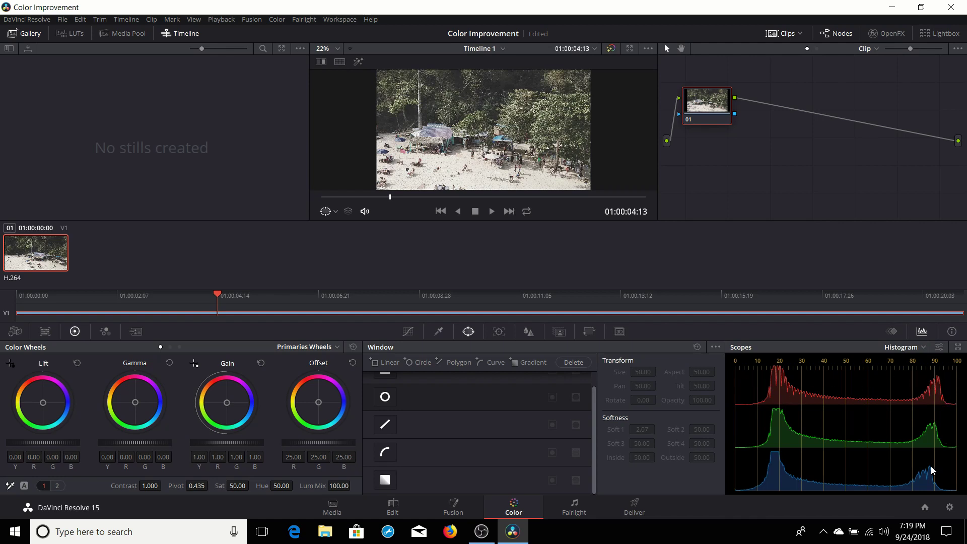
click(923, 347)
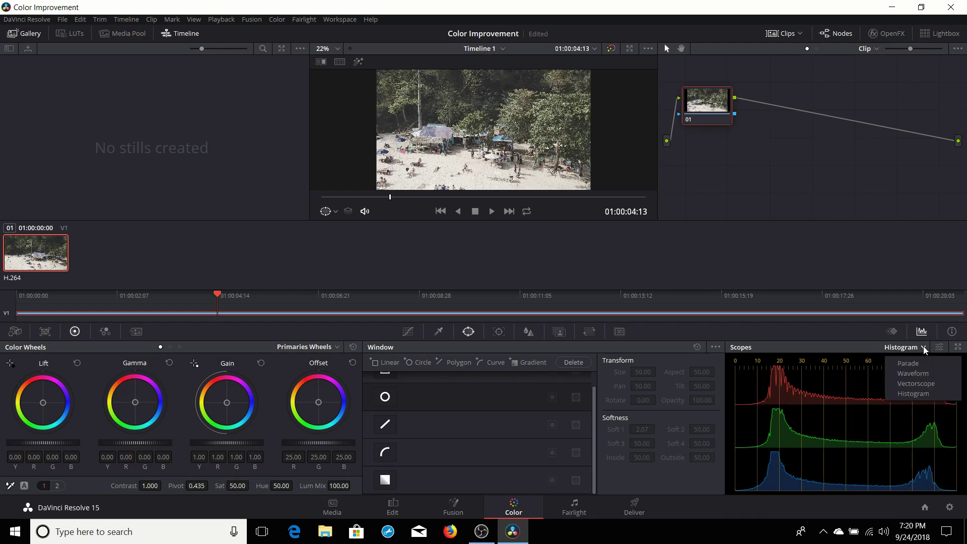
click(911, 376)
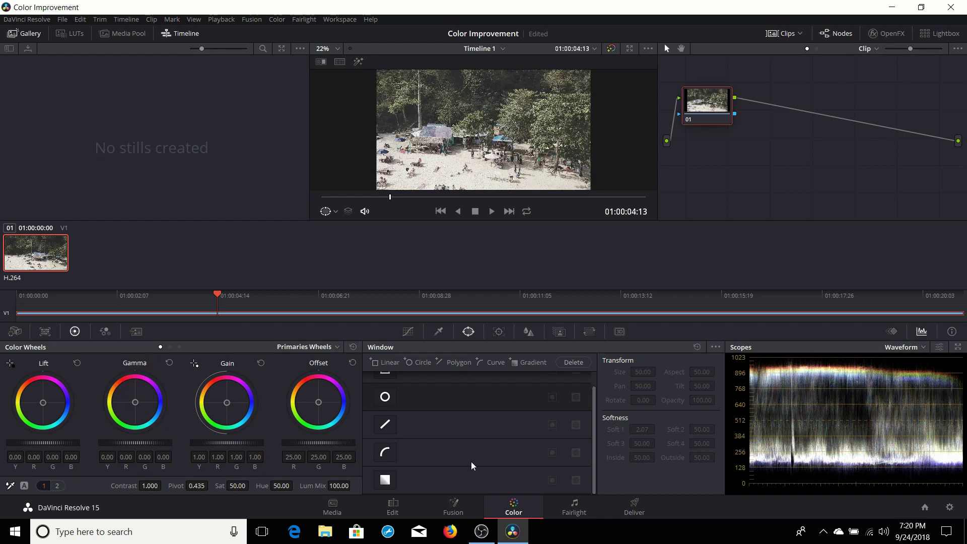
- Grade the clip with lift at -0.06, gain at 1.05, gamma at -0.02 and saturation at 60.40
drag(74, 447, 58, 447)
drag(43, 442, 31, 442)
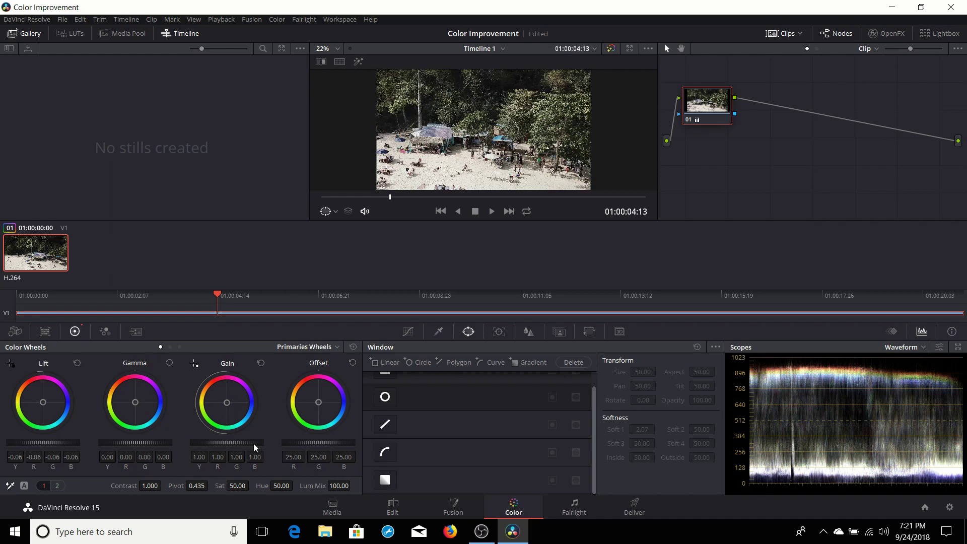
drag(222, 442, 240, 442)
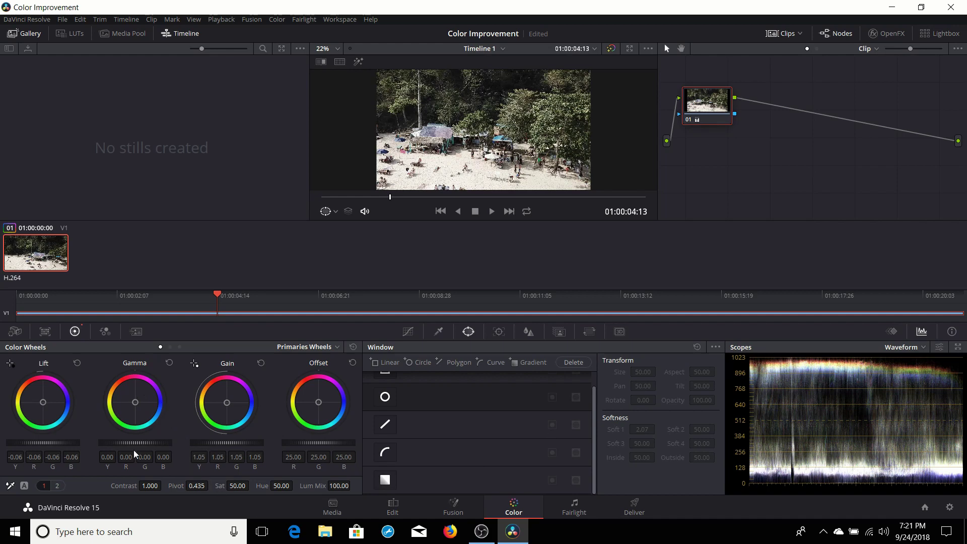
drag(135, 442, 128, 442)
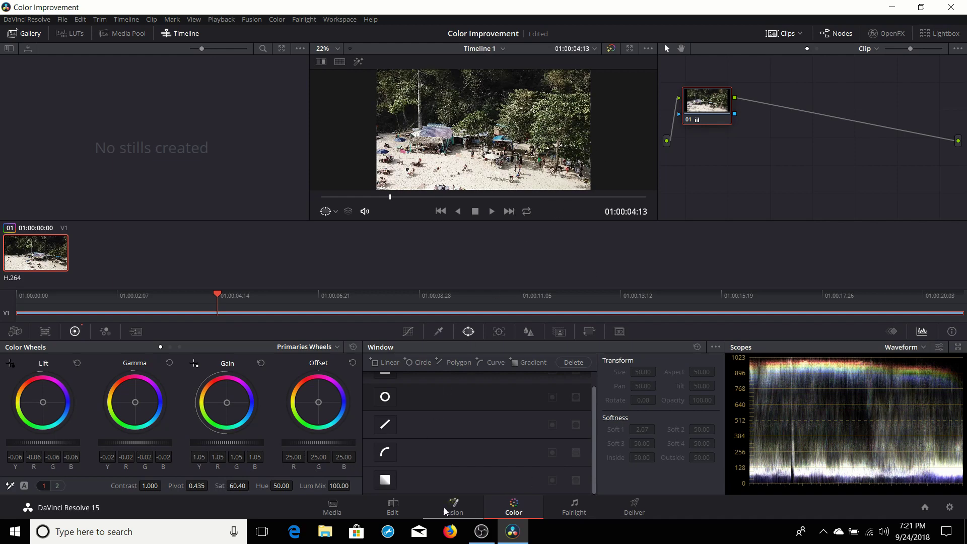
- Review the graded clip in the Edit page by moving the playhead to 01:00:06:18
click(395, 508)
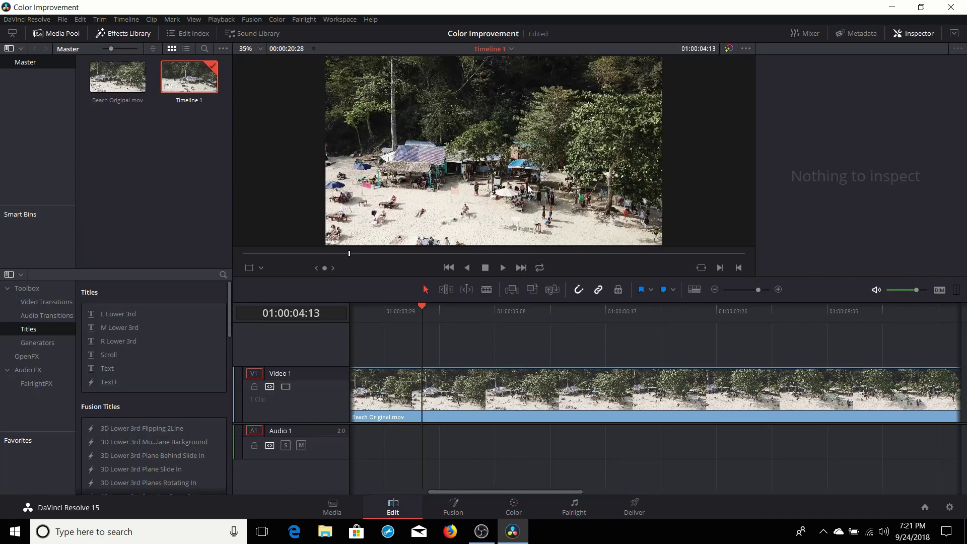
drag(421, 307, 607, 316)
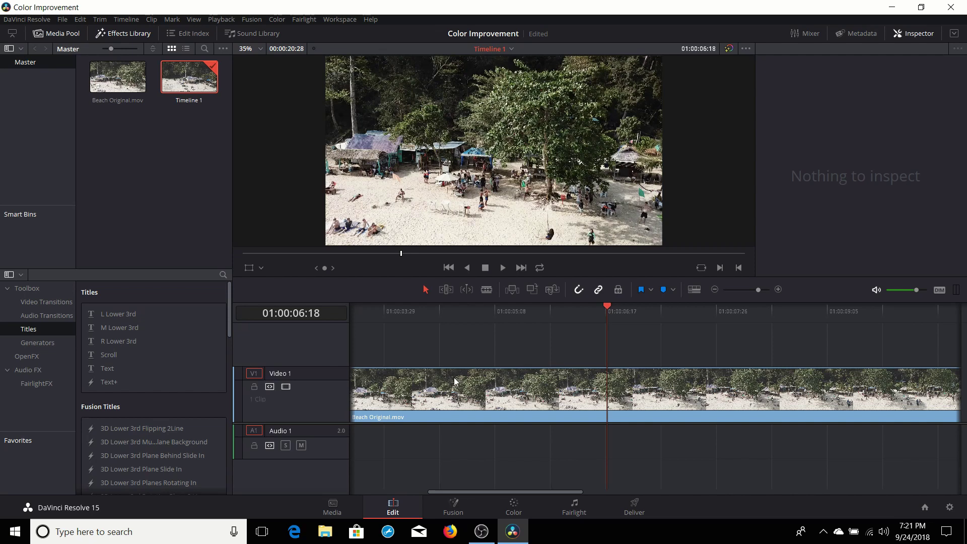